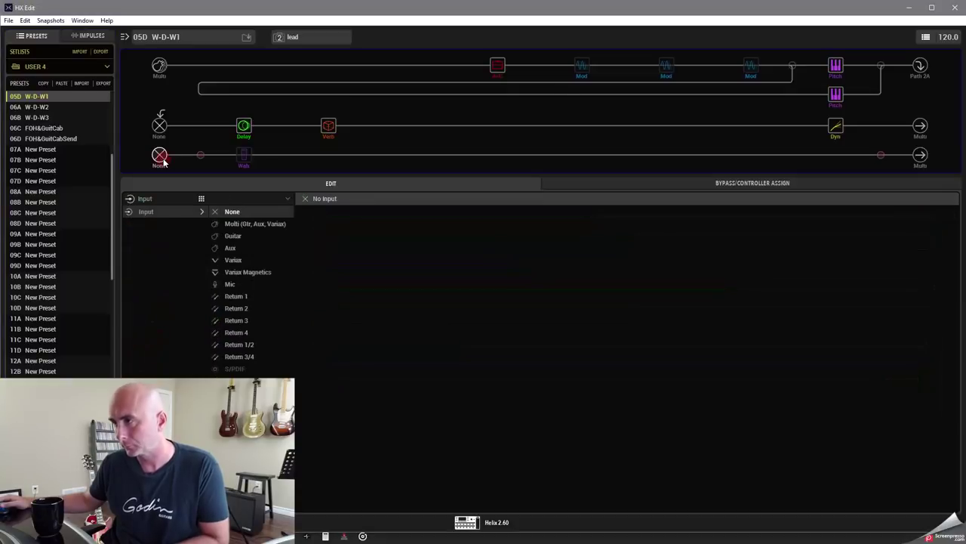
In preset W-D-W1, set path 2B's input to Guitar and route path 2A's output to XLR.
left_click(244, 237)
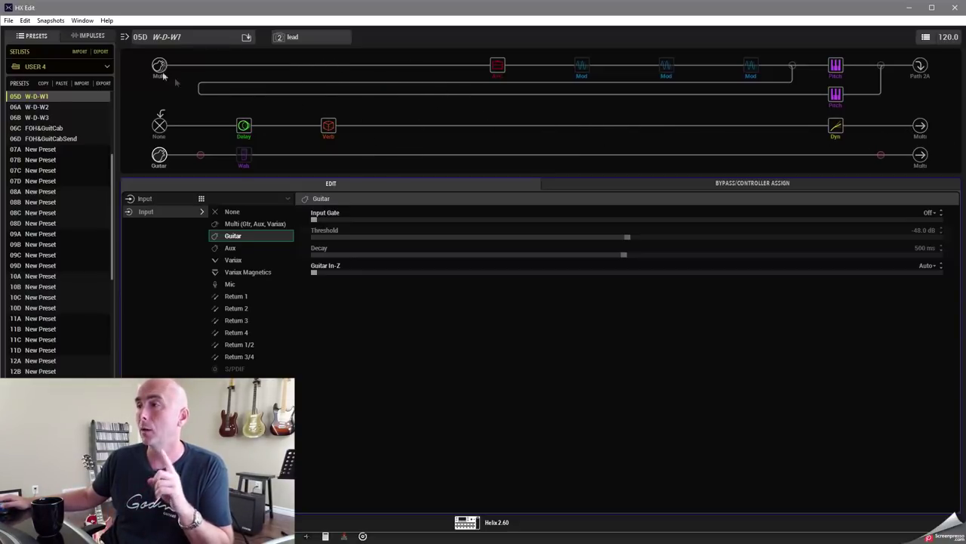
left_click(498, 68)
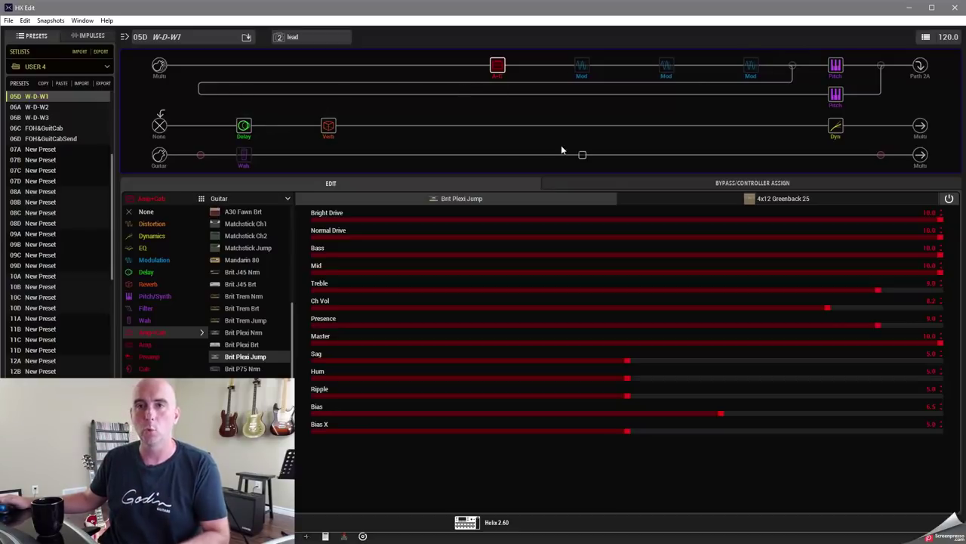
left_click(920, 125)
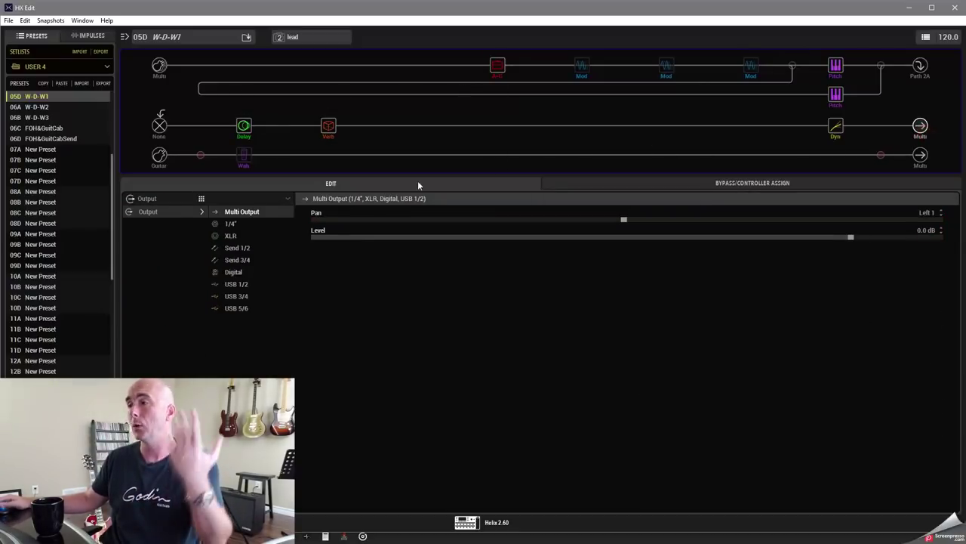
left_click(226, 237)
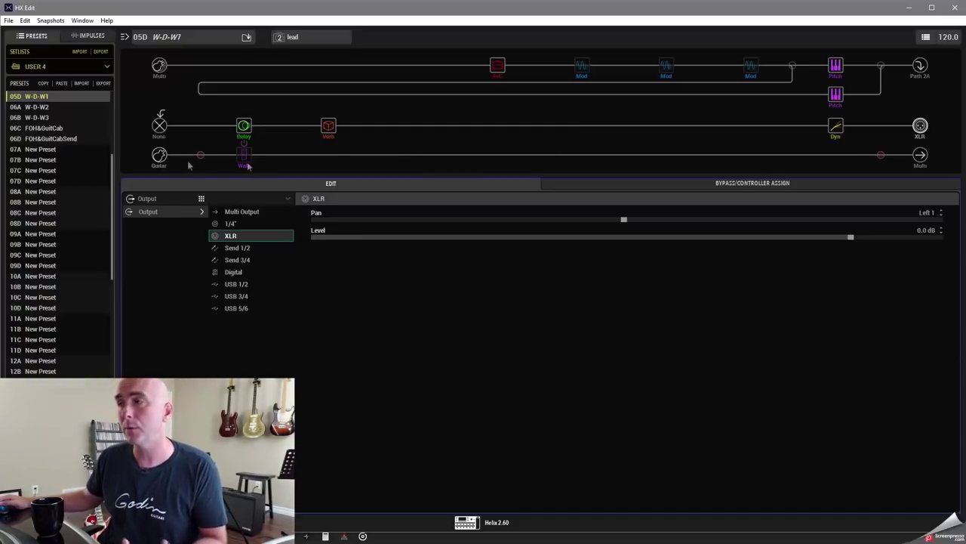
Route the output of path 2B, the one with the Wah block, to 1/4".
mouse_move(244, 161)
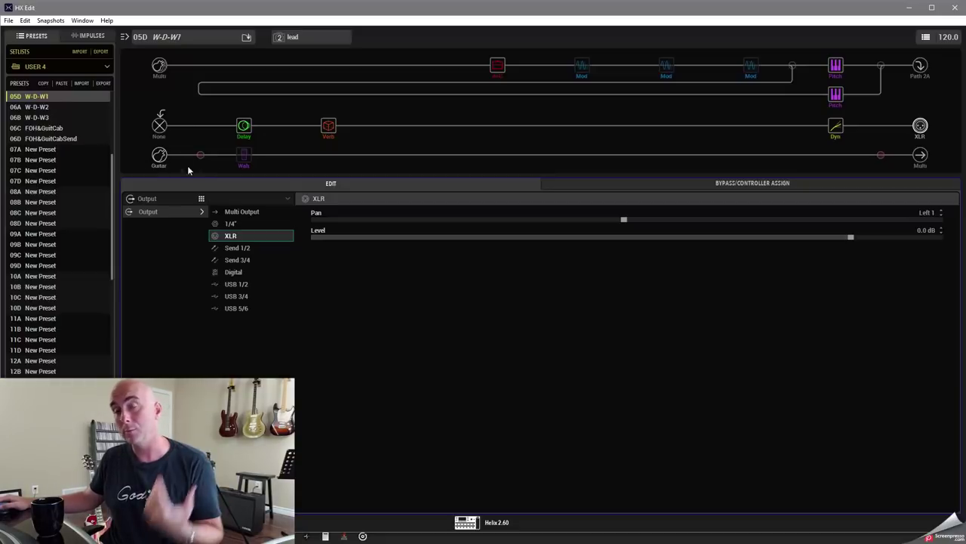
left_click(920, 154)
left_click(253, 225)
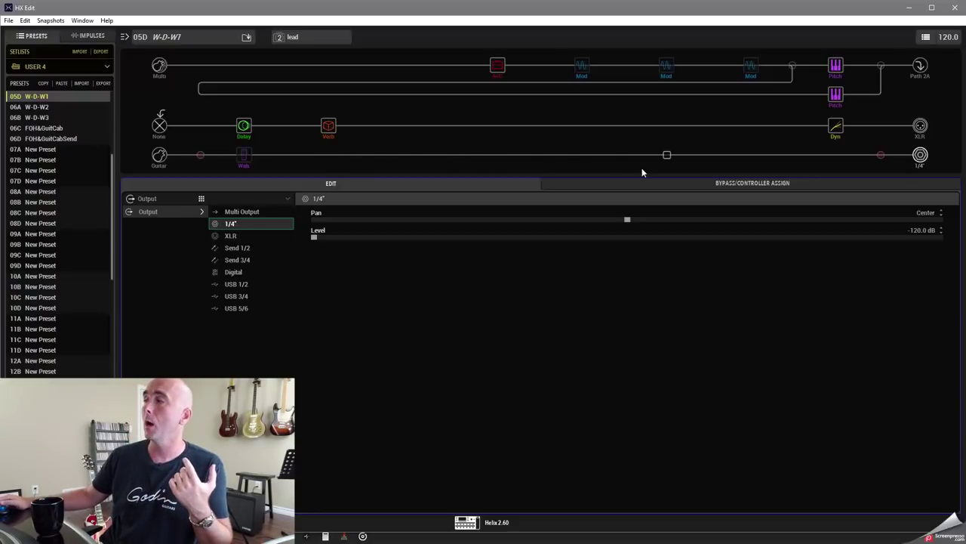
left_click(920, 156)
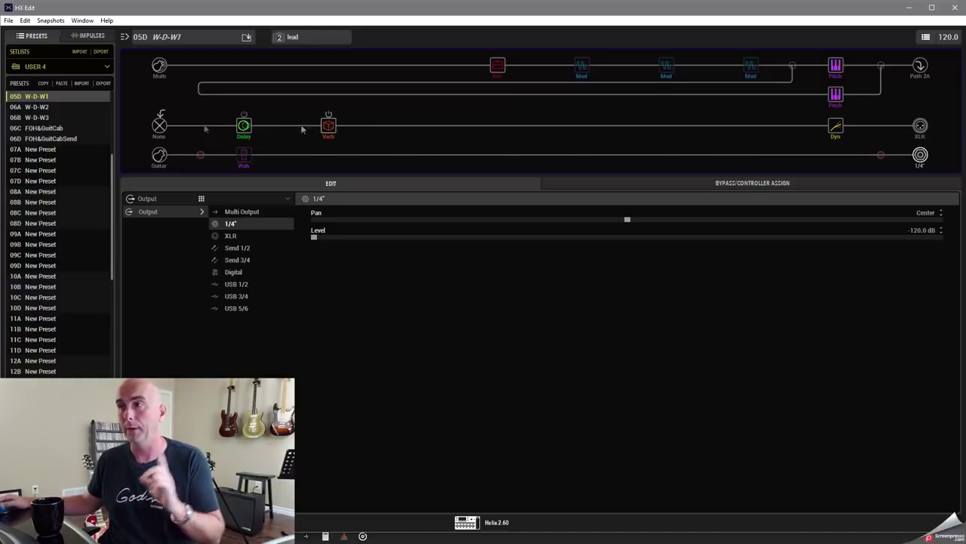
Open preset 06A W-D-W2 and change path 2A's output to XLR.
left_click(35, 108)
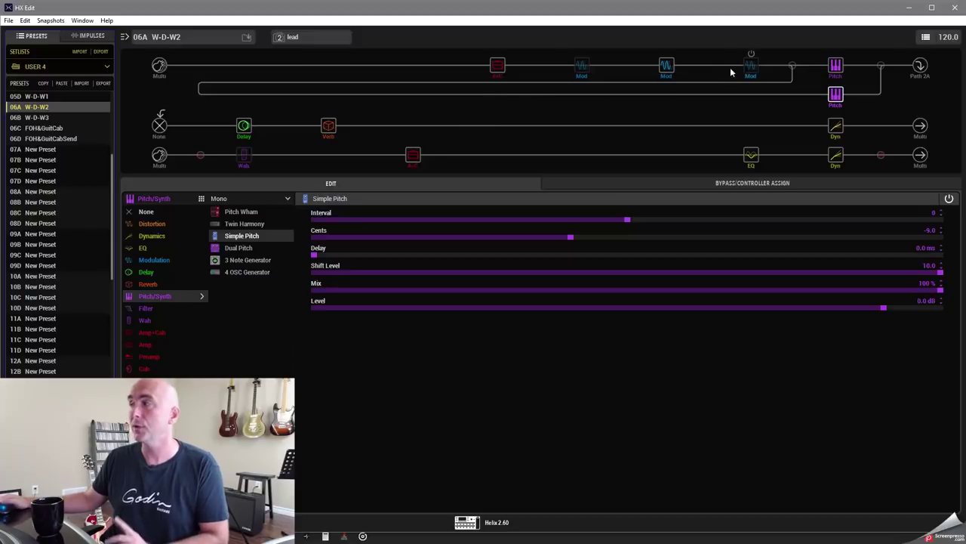
left_click(921, 126)
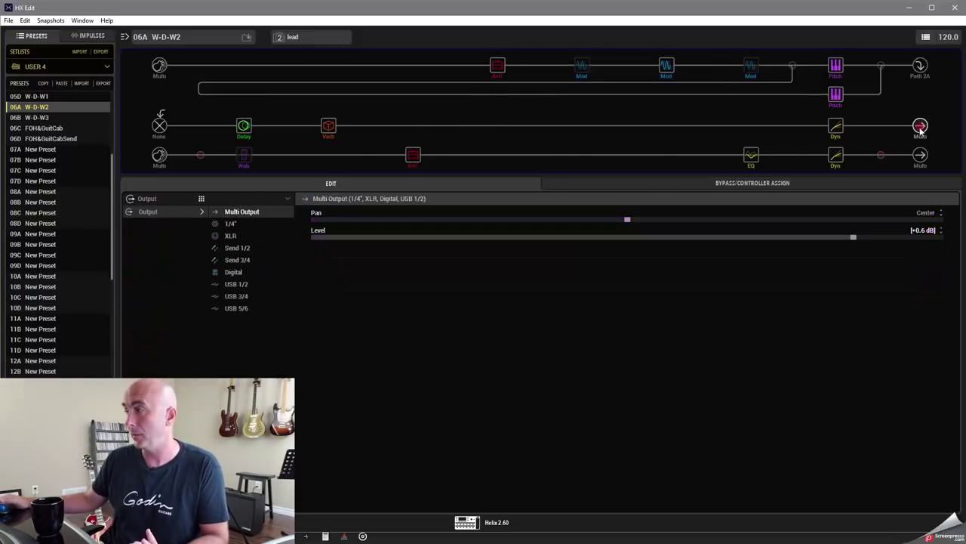
left_click(242, 235)
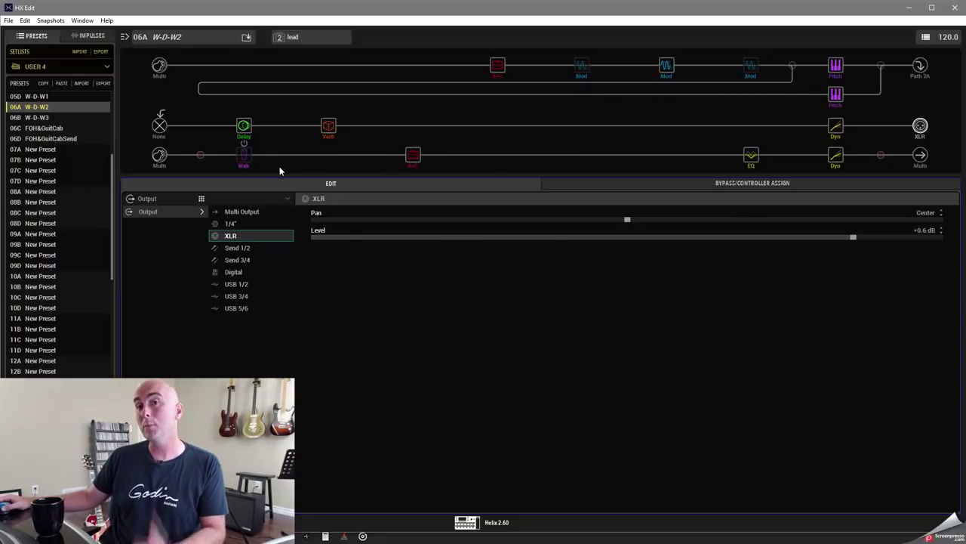
Compare the settings of the path 2B Amp+Cab block with those of the path 1 Amp+Cab block.
left_click(411, 156)
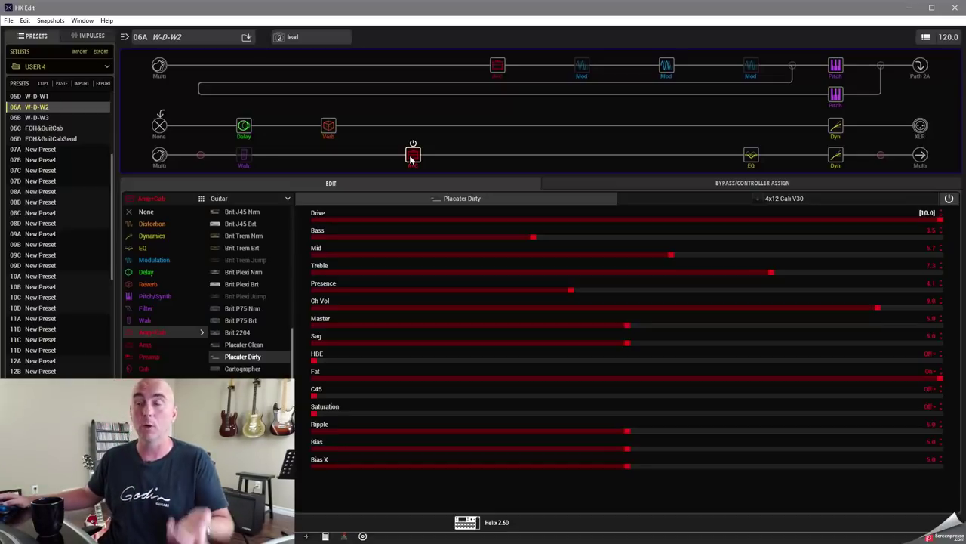
left_click(498, 65)
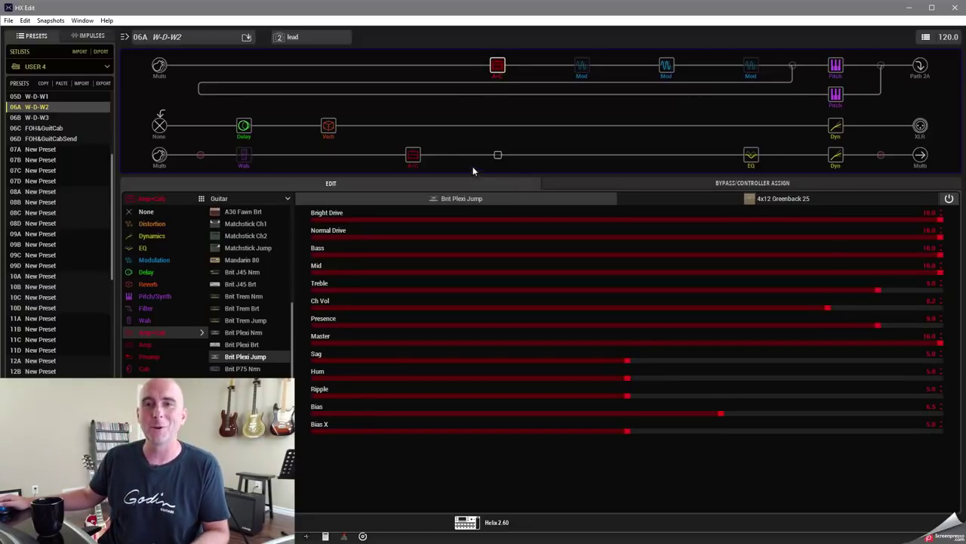
left_click(413, 155)
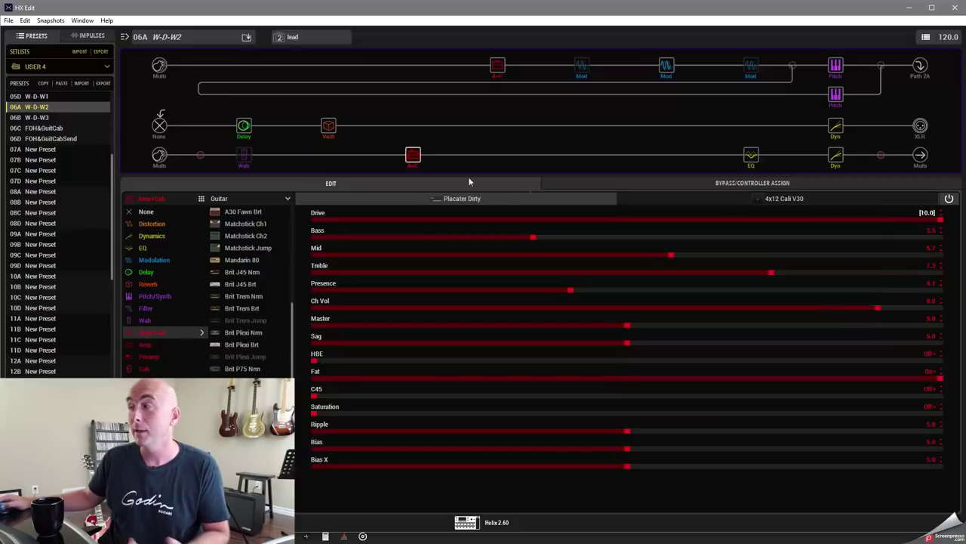
left_click(496, 67)
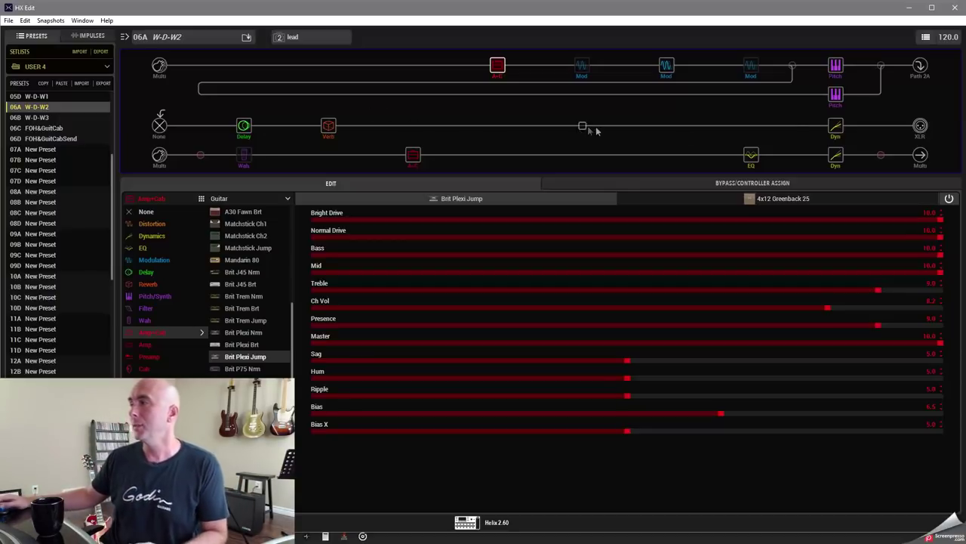
Change path 2A's output to USB 3/4 and path 2B's output to USB 1/2.
left_click(920, 127)
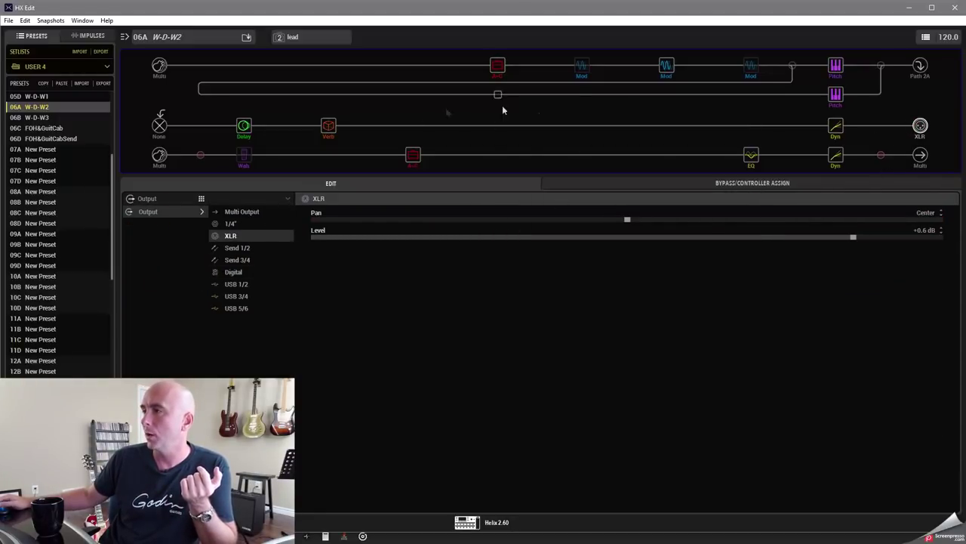
left_click(240, 296)
left_click(927, 162)
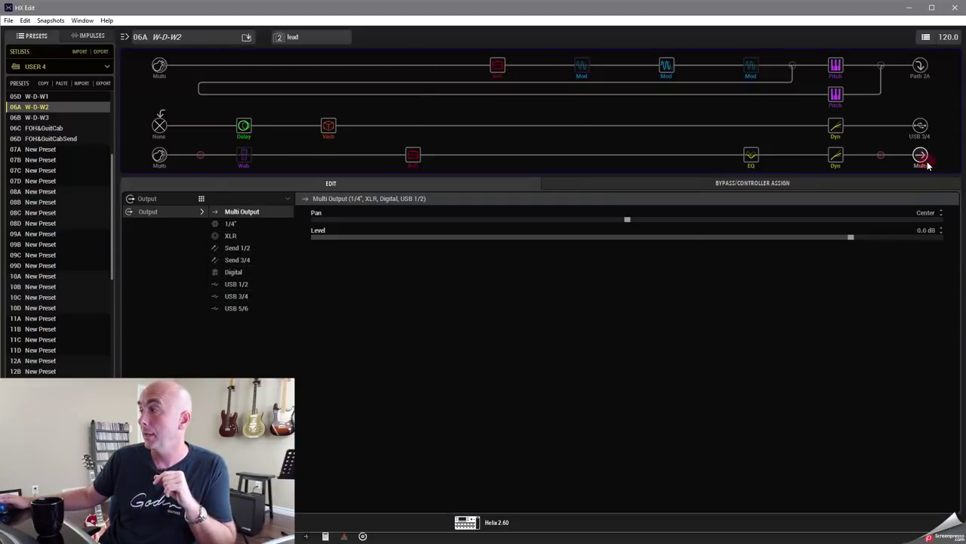
left_click(252, 282)
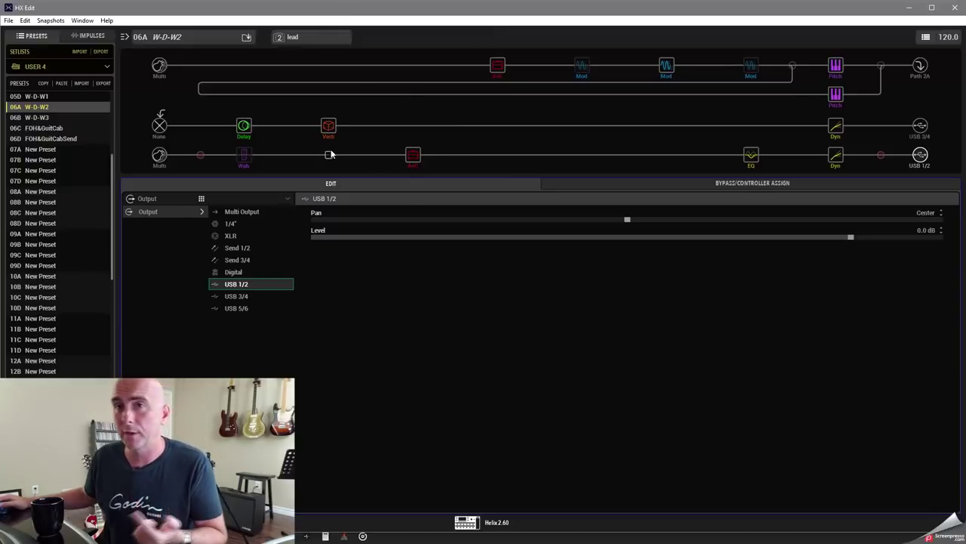
Open preset 06B W-D-W3 and insert a mono Send 1 block in the empty slot before the Amp block.
left_click(25, 118)
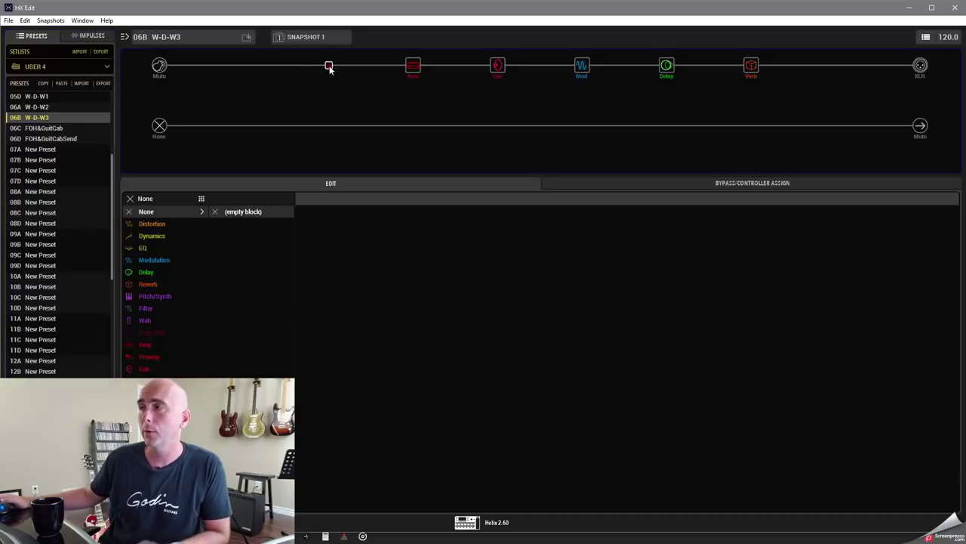
left_click(151, 405)
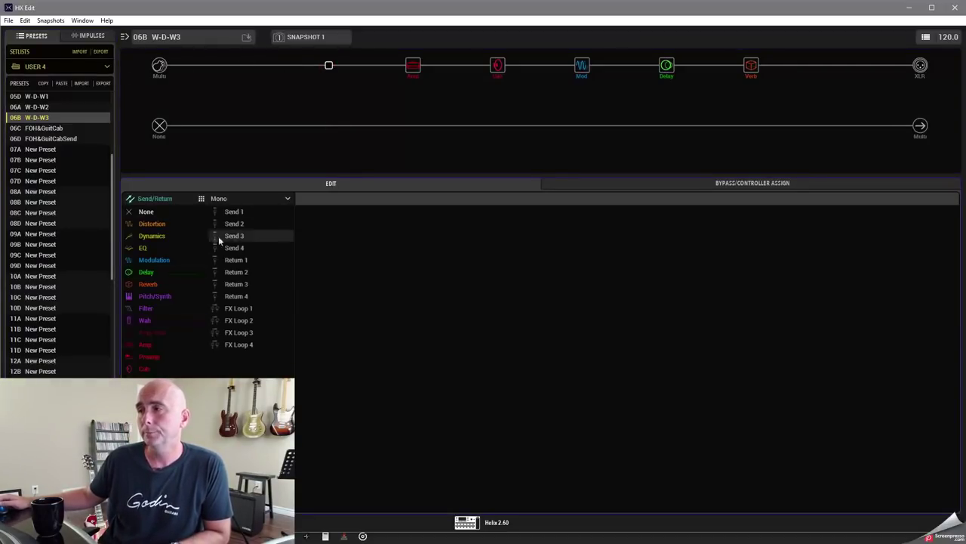
left_click(245, 213)
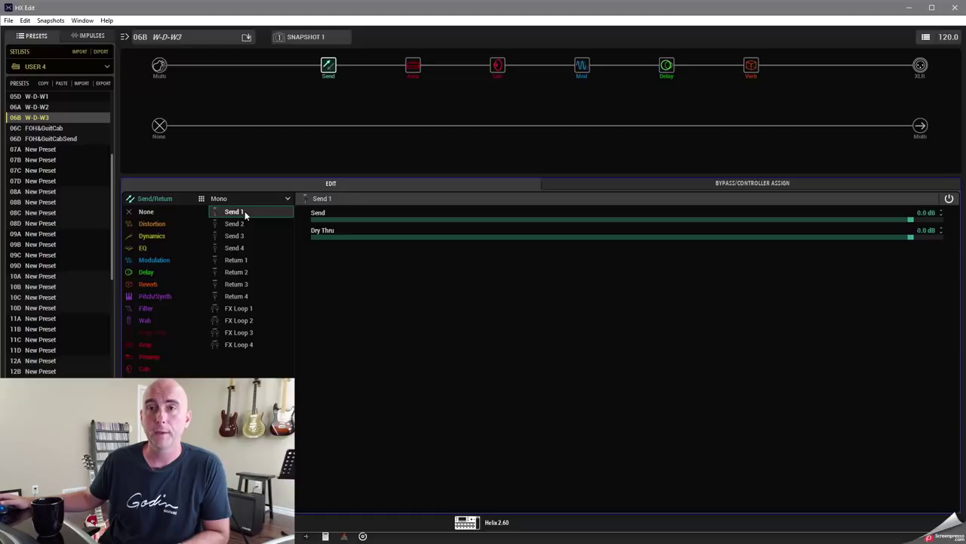
mouse_move(329, 69)
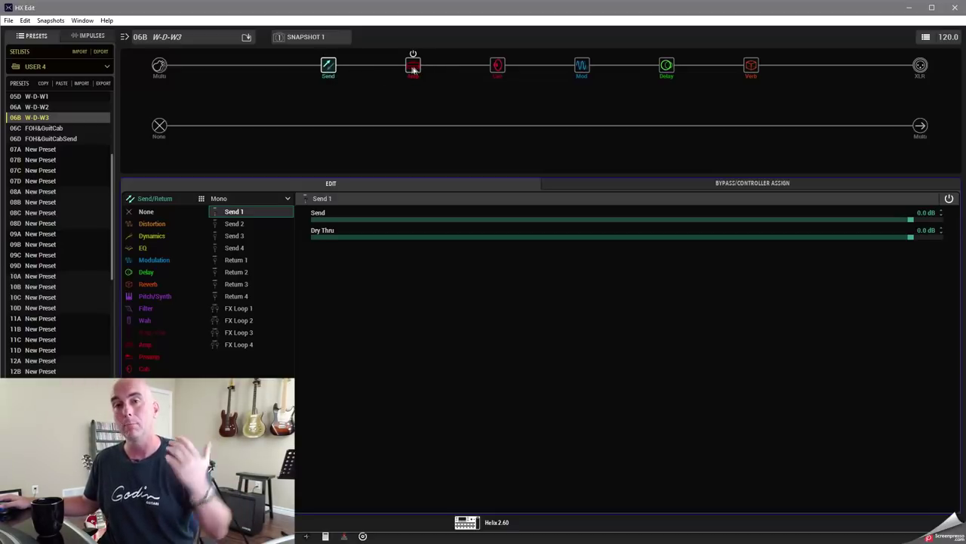
Check the settings of path 1's XLR output and save the W-D-W3 preset.
left_click(575, 72)
left_click(917, 72)
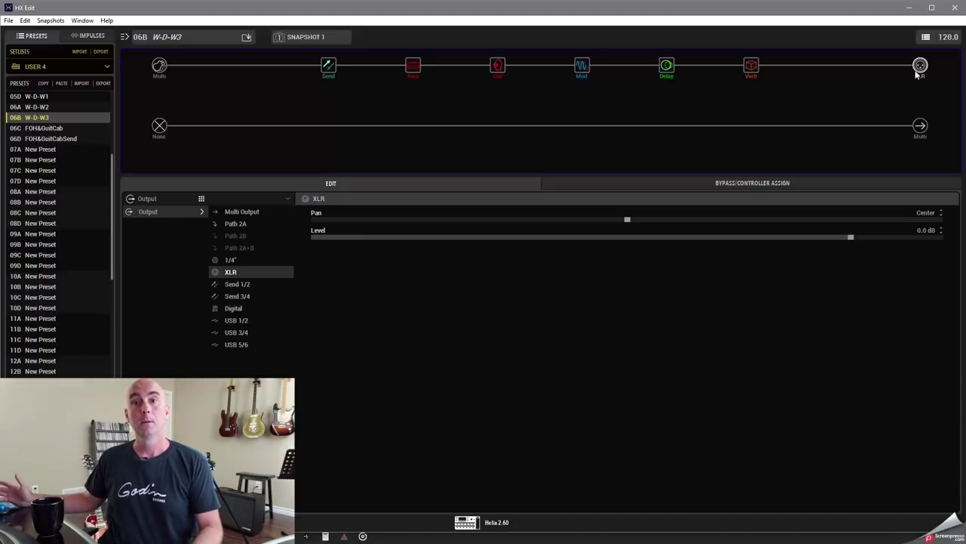
left_click(246, 38)
Compare the signal routing of presets W-D-W2 and W-D-W3.
left_click(48, 107)
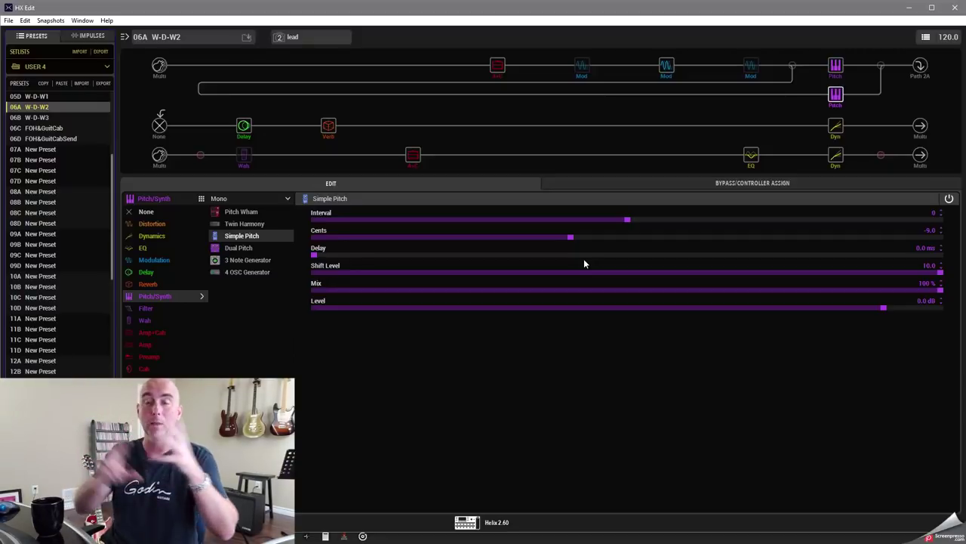
left_click(45, 119)
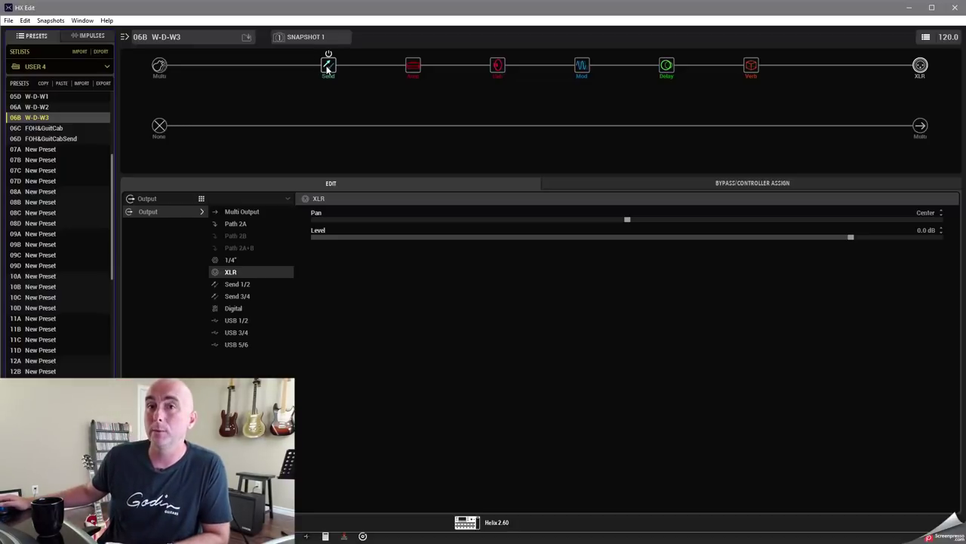
left_click(43, 111)
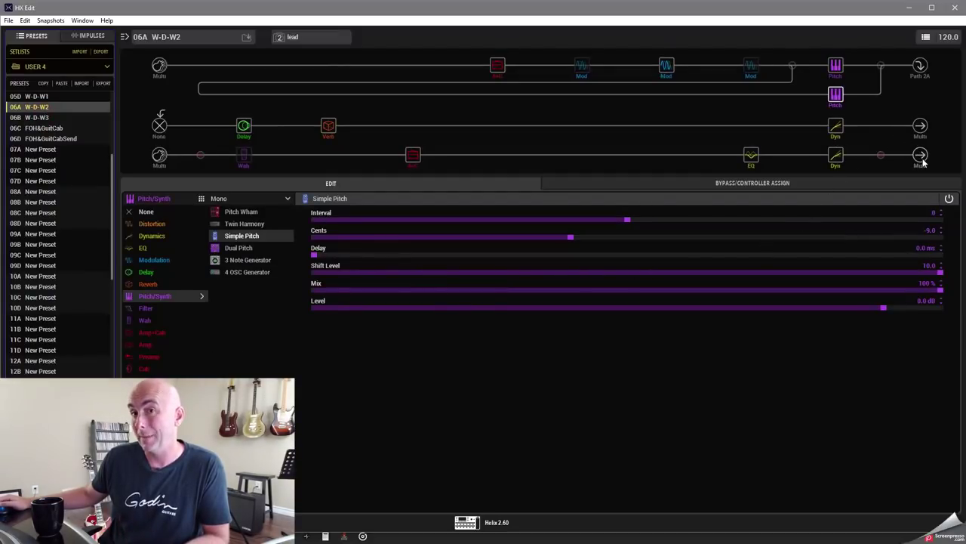
left_click(498, 125)
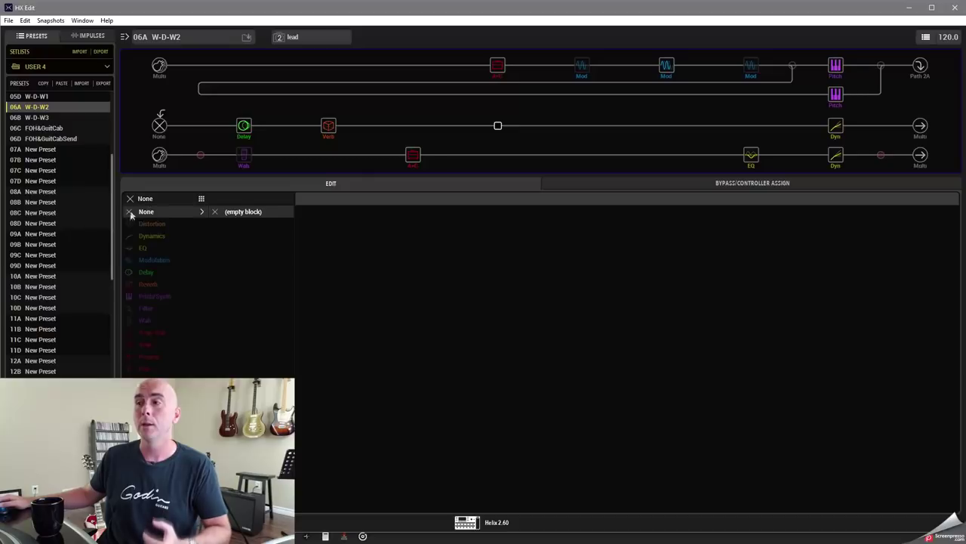
In preset 06B W-D-W3, move the Send 1 block to the position directly after the Cab block.
left_click(22, 118)
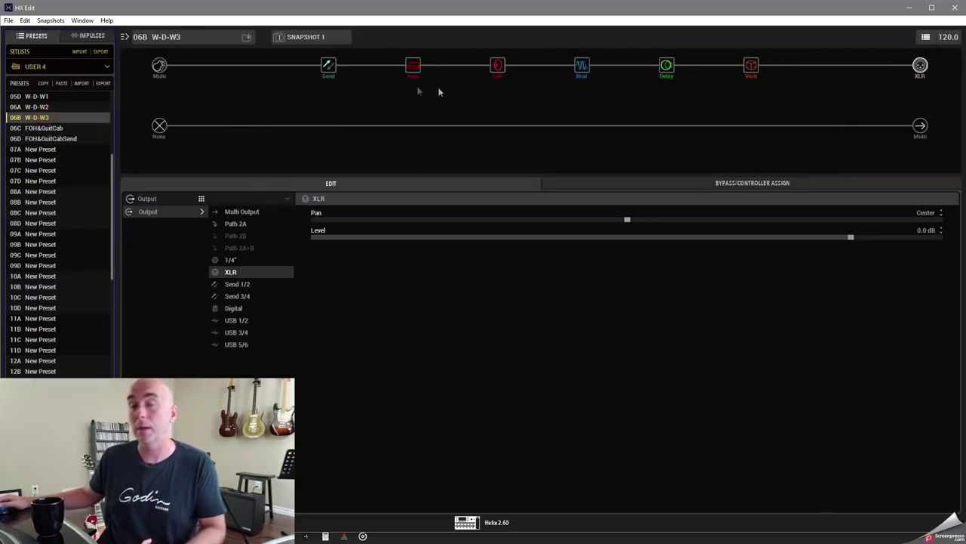
left_click(328, 67)
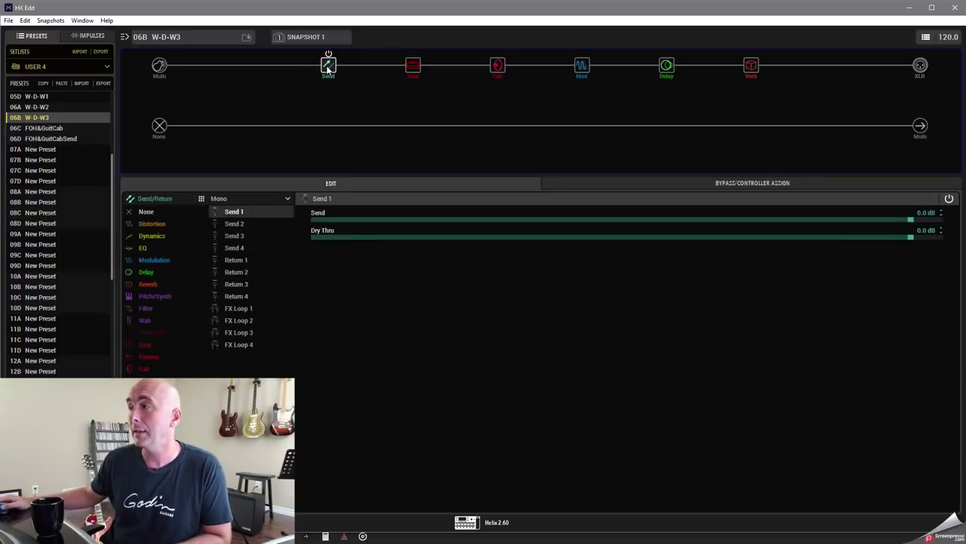
left_click_drag(327, 67, 498, 67)
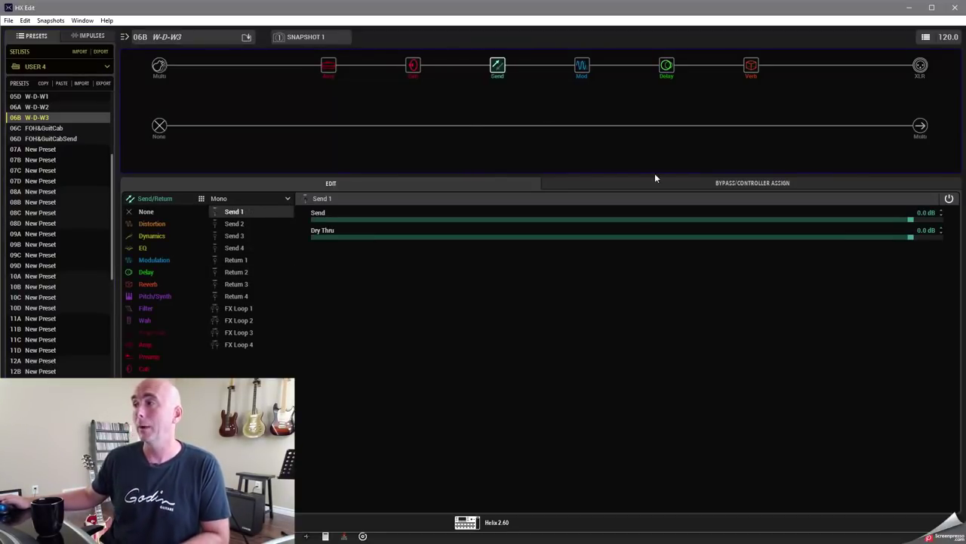
mouse_move(328, 67)
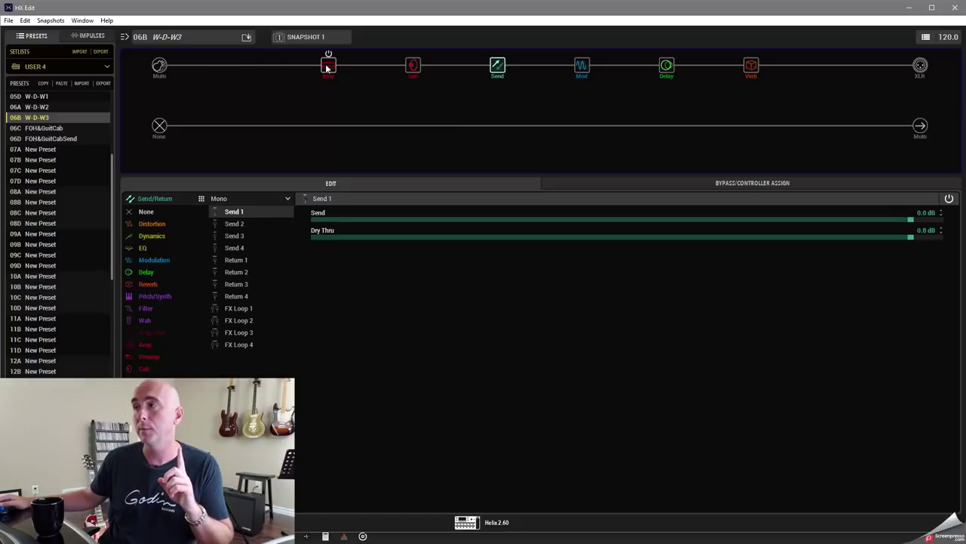
mouse_move(417, 68)
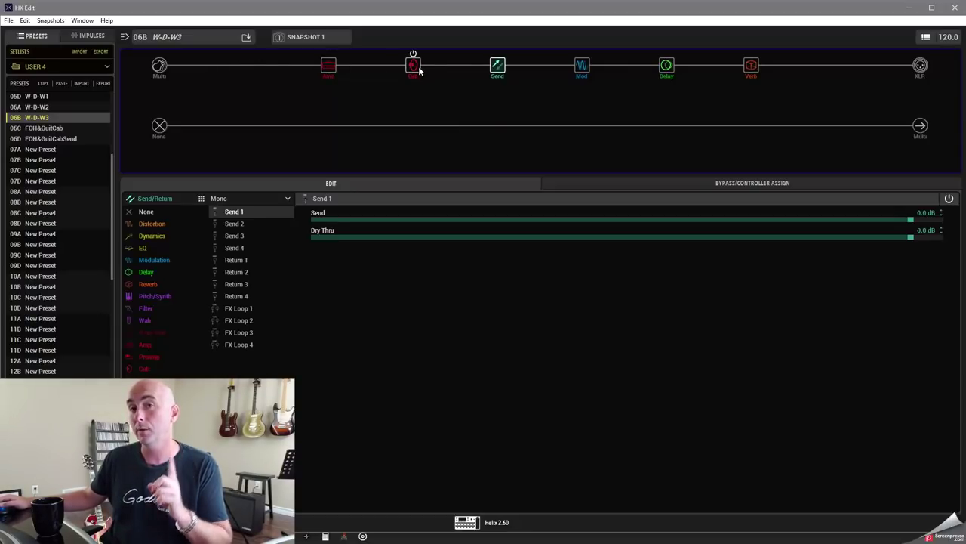
mouse_move(492, 68)
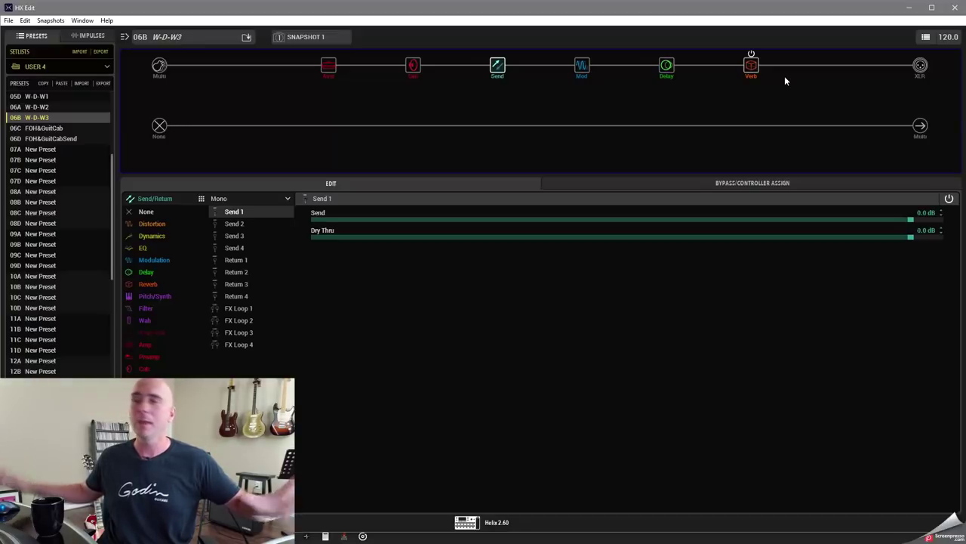
Move the Send 1 block back ahead of the Amp block and return it to the position after the Cab block.
left_click_drag(496, 66, 327, 69)
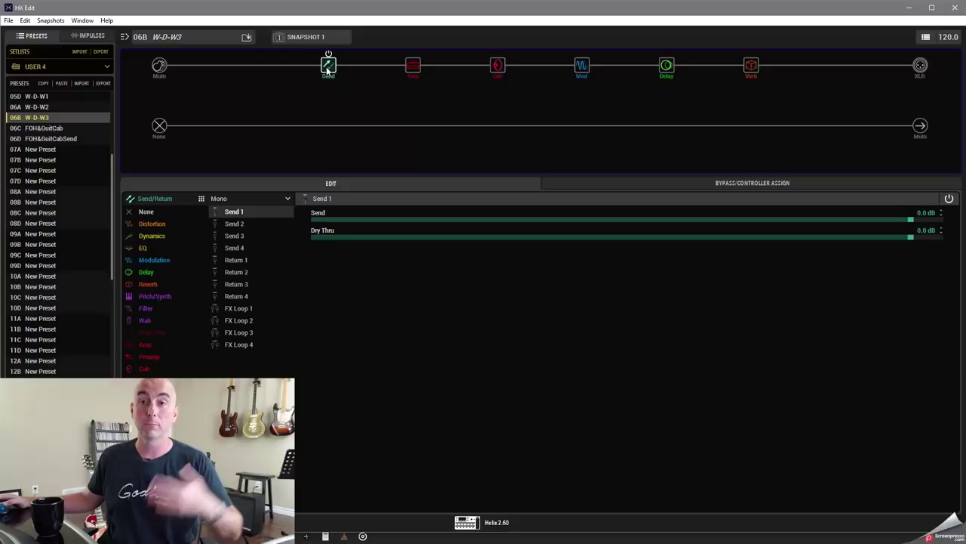
left_click_drag(327, 69, 498, 67)
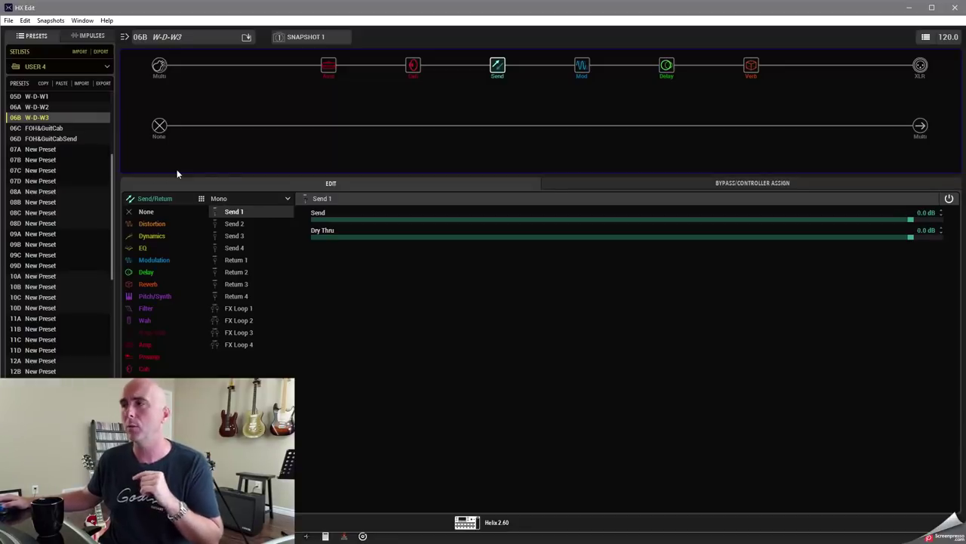
mouse_move(498, 68)
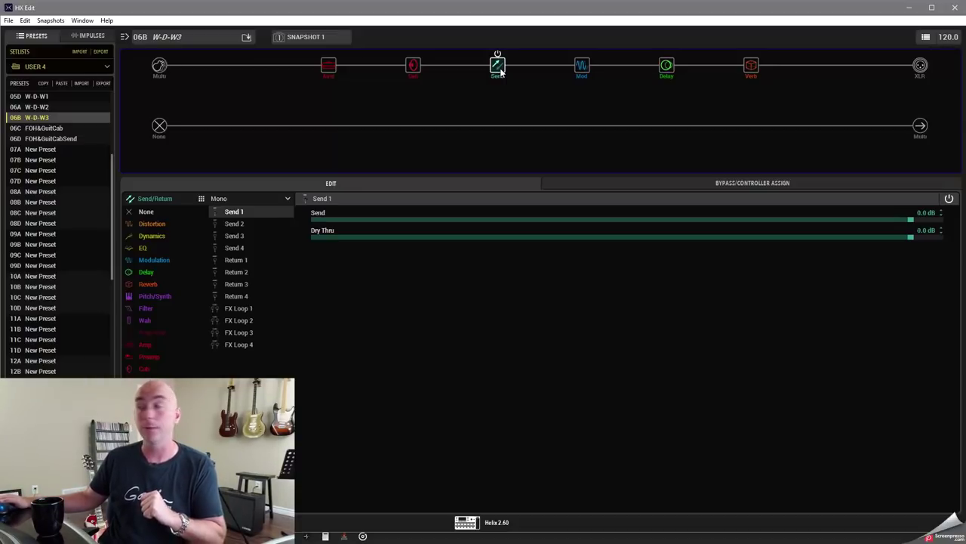
Save the W-D-W3 preset and open preset 06C FOH&GuitCab.
left_click(246, 36)
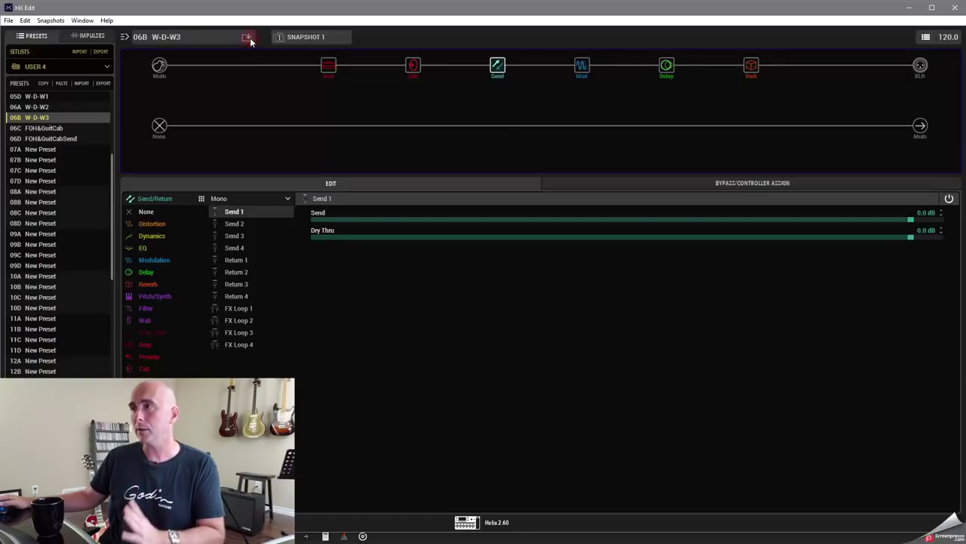
left_click(67, 130)
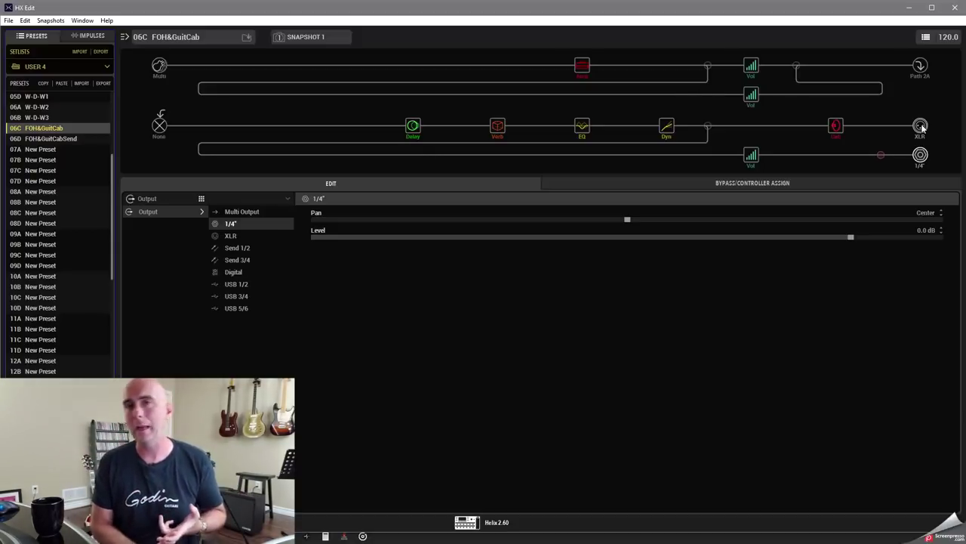
In preset FOH&GuitCab, check the settings of the Gain block feeding the 1/4" output and the Cab block feeding the XLR output.
mouse_move(749, 155)
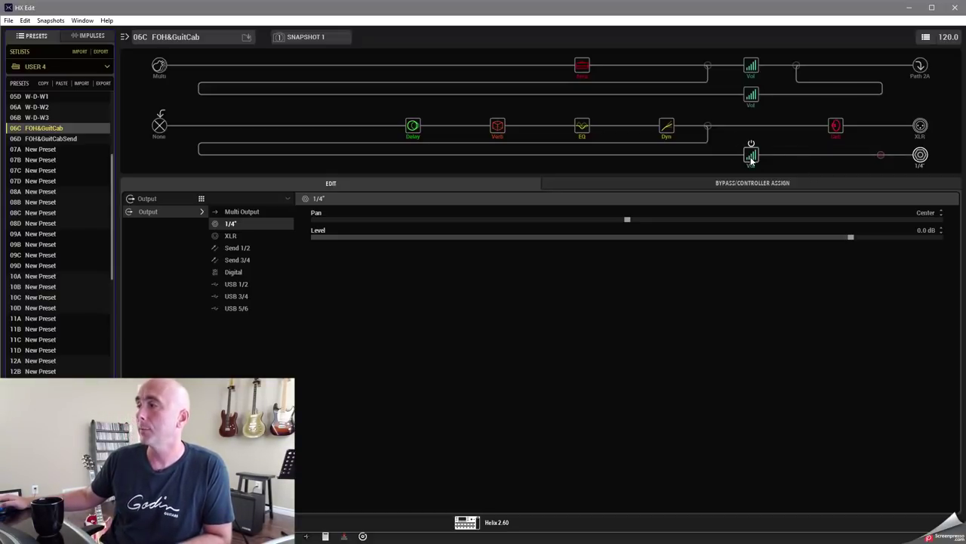
left_click(749, 157)
left_click(708, 126)
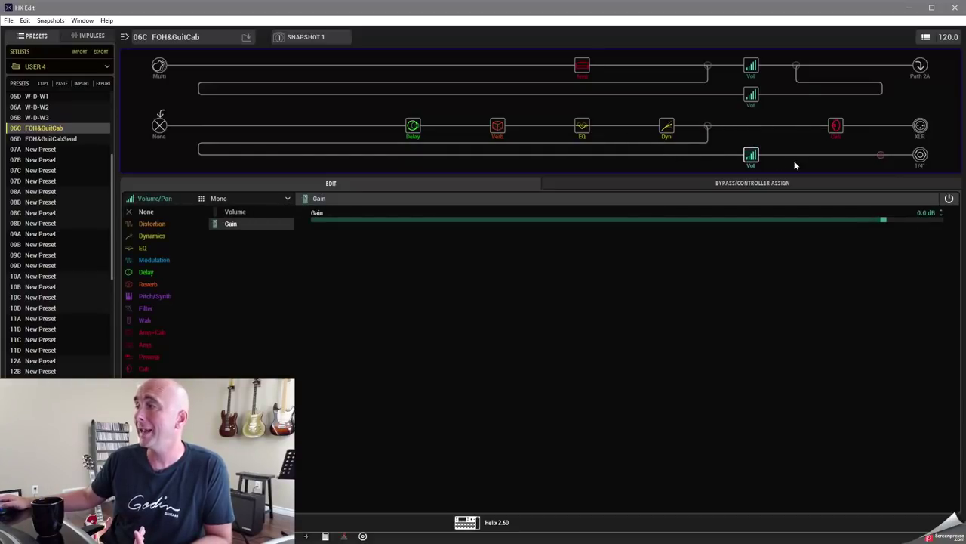
mouse_move(837, 126)
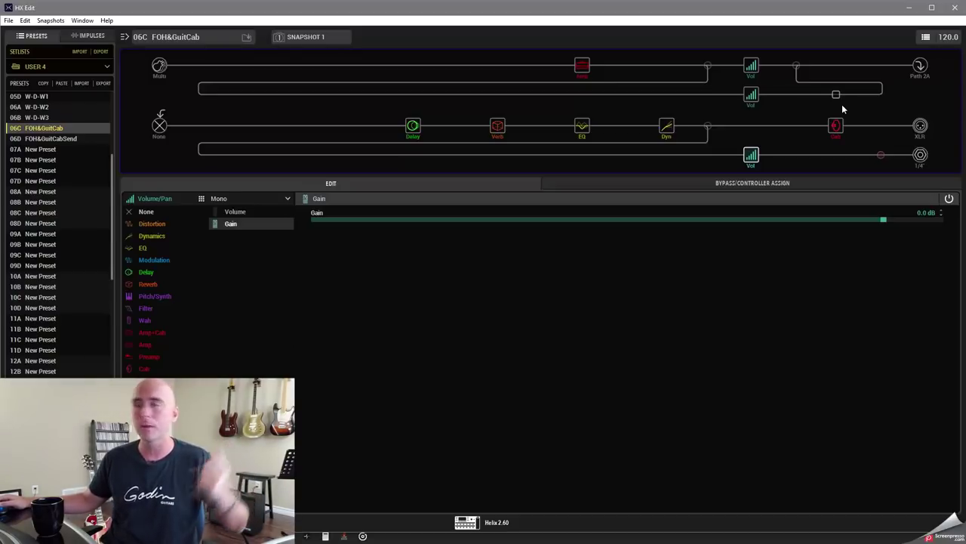
left_click(839, 127)
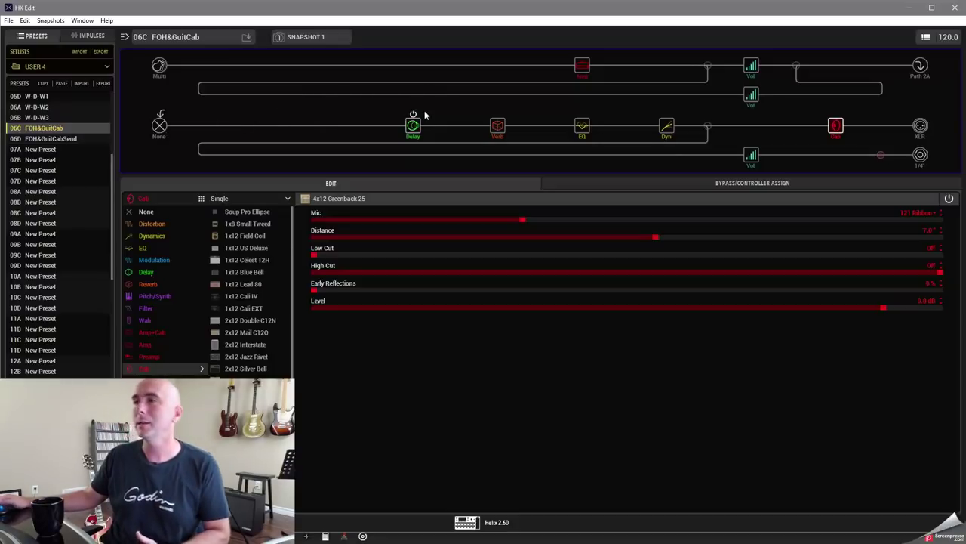
Open preset 06D FOH&GuitCabSend and check the settings of its Send 1 and Delay blocks.
left_click(46, 140)
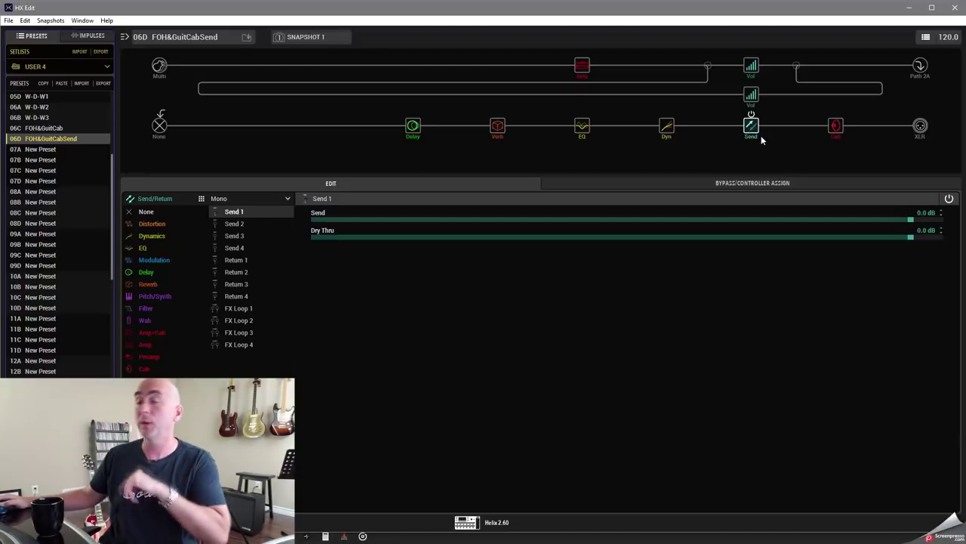
left_click(758, 133)
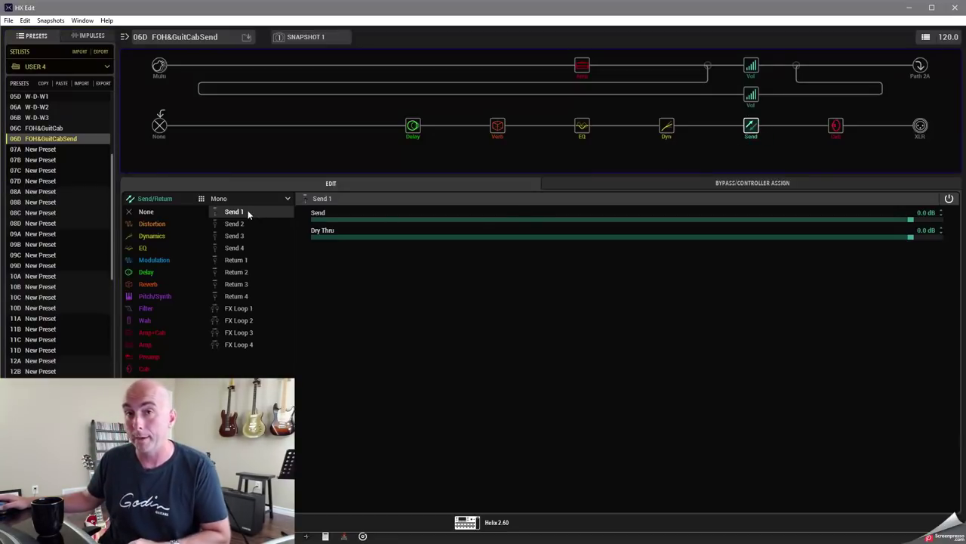
left_click(421, 124)
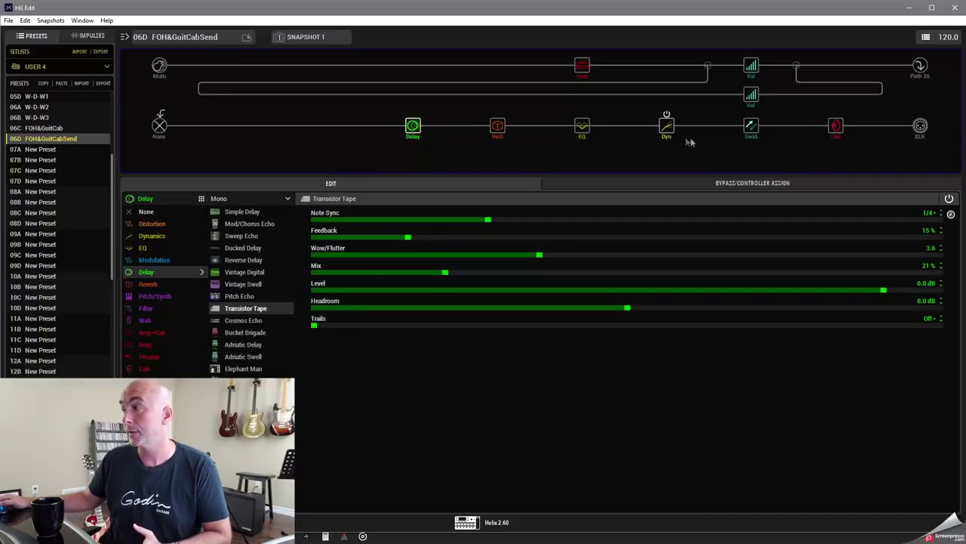
View the Stereo send and return options for the Send 1 block, and return the model list to Mono.
left_click(751, 126)
left_click(254, 198)
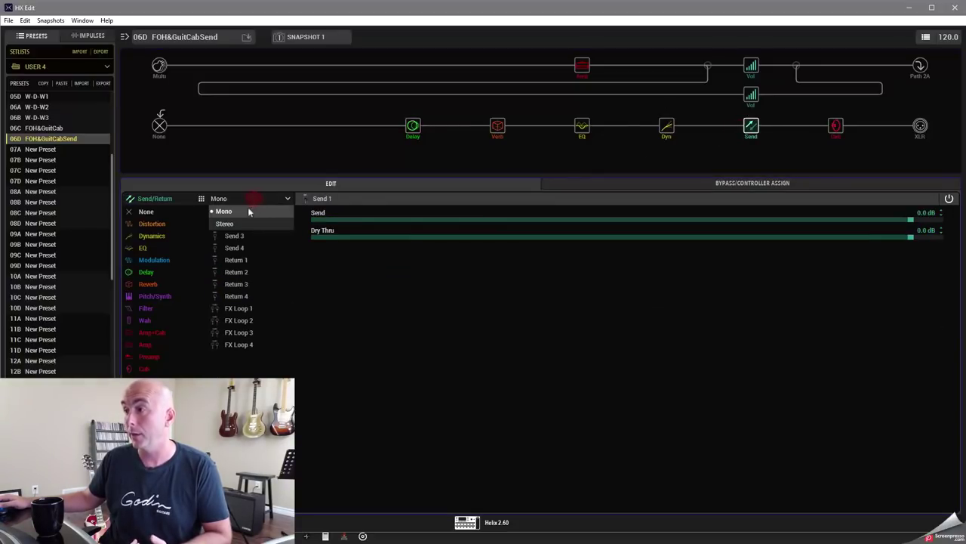
left_click(248, 225)
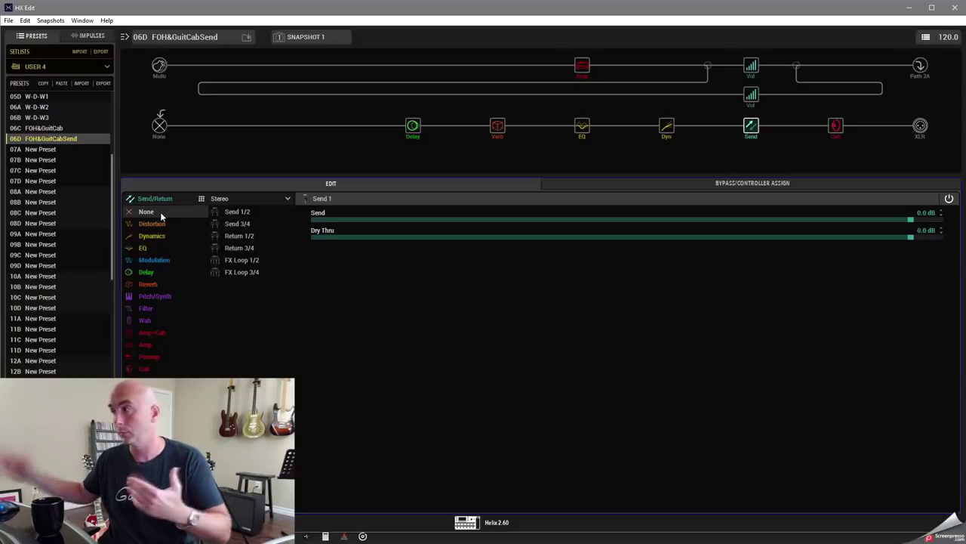
left_click(255, 199)
left_click(246, 211)
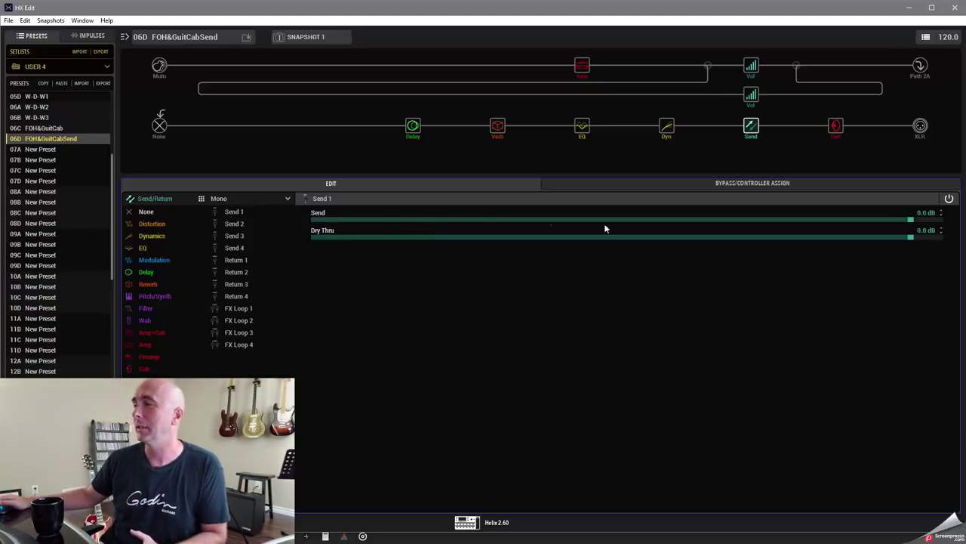
Compare the output routing of presets FOH&GuitCab and FOH&GuitCabSend.
mouse_move(753, 134)
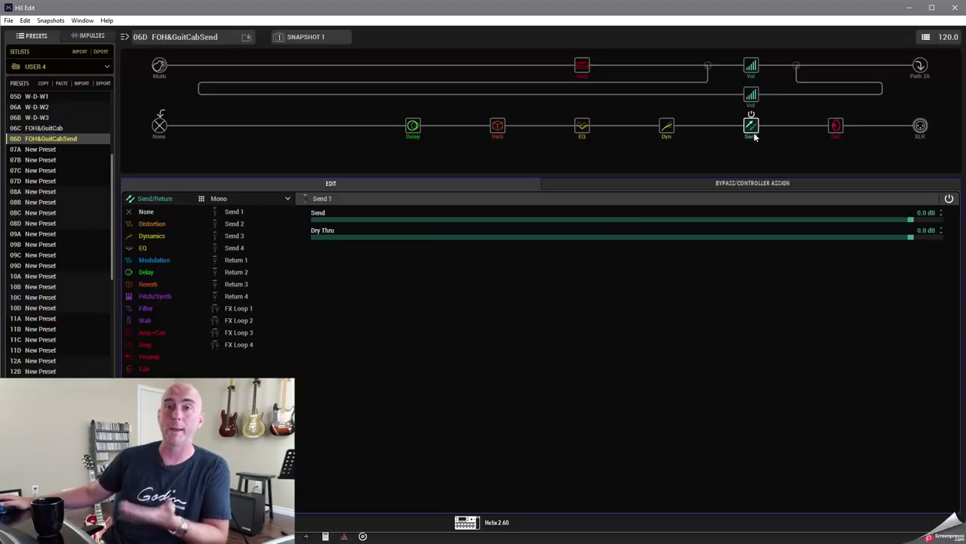
left_click(45, 128)
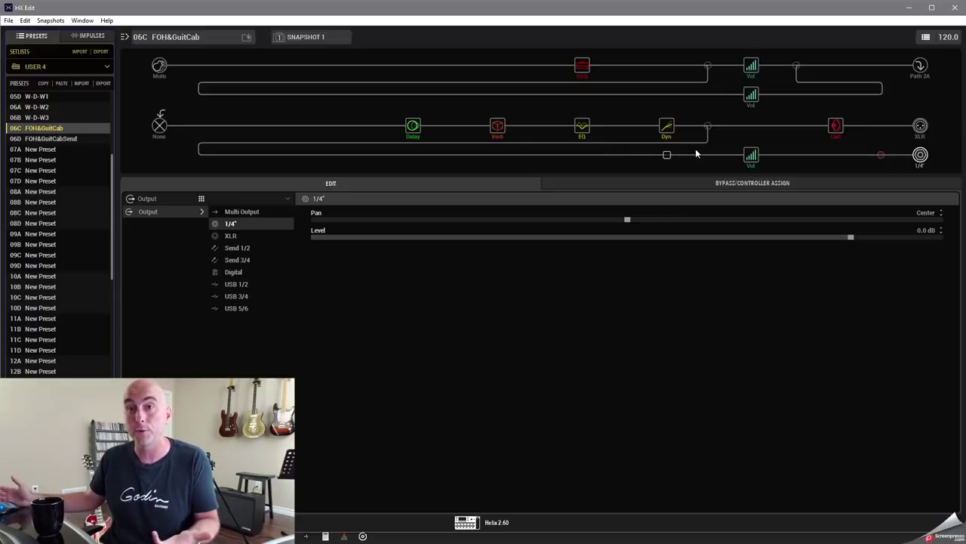
left_click(66, 138)
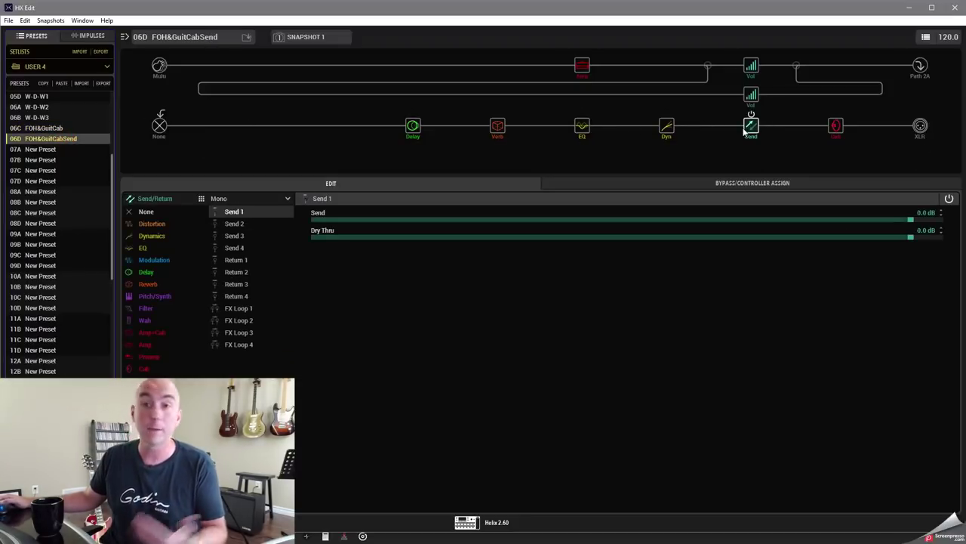